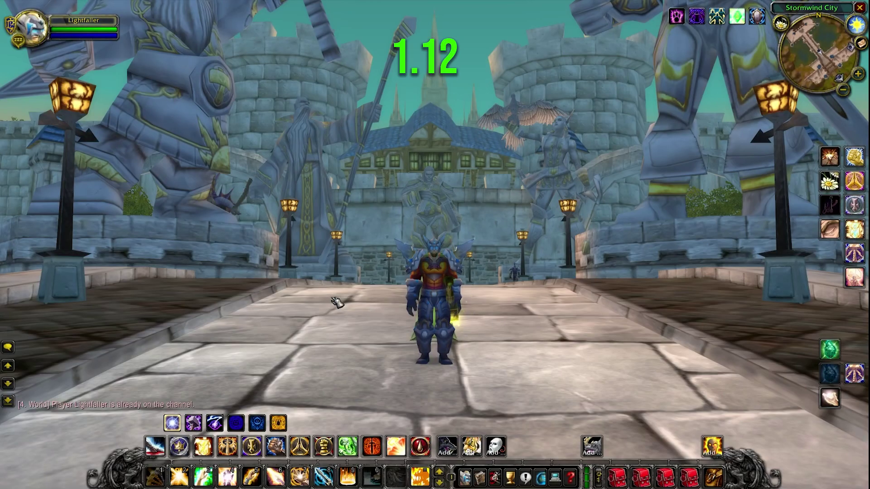
# Step: Send /wave twice in chat, then /dance, so the character waves and dances
pyautogui.press('Return')
pyautogui.write('/wave')
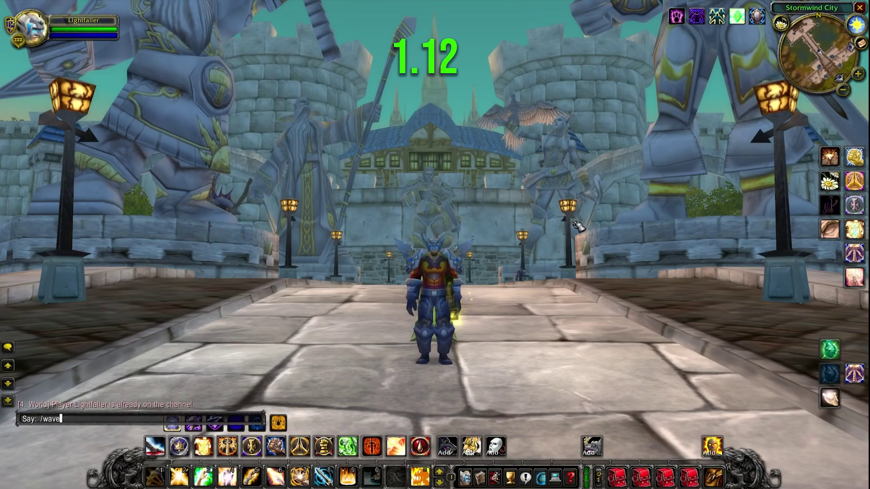
pyautogui.press('Return')
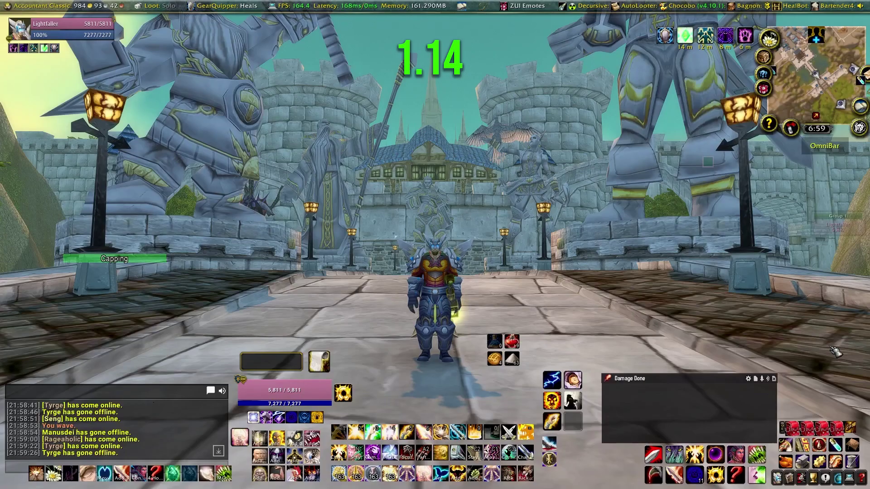
pyautogui.write('/wave')
pyautogui.press('Return')
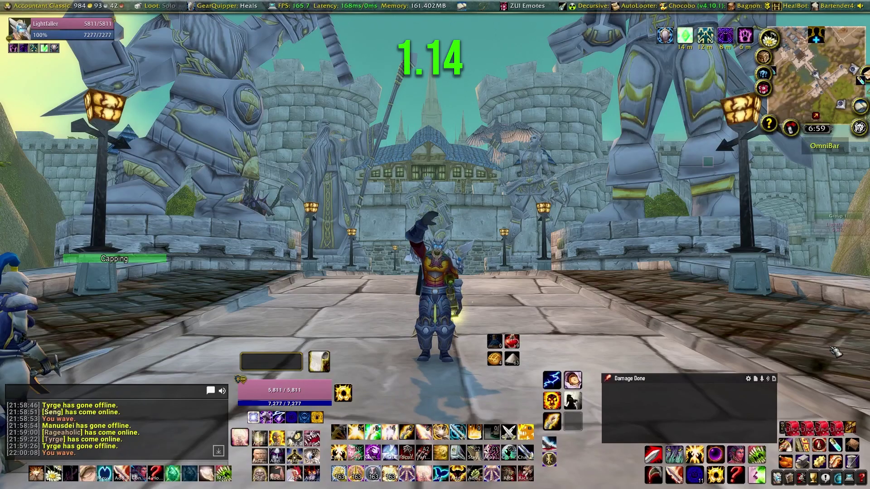
pyautogui.write('/dance')
pyautogui.press('Return')
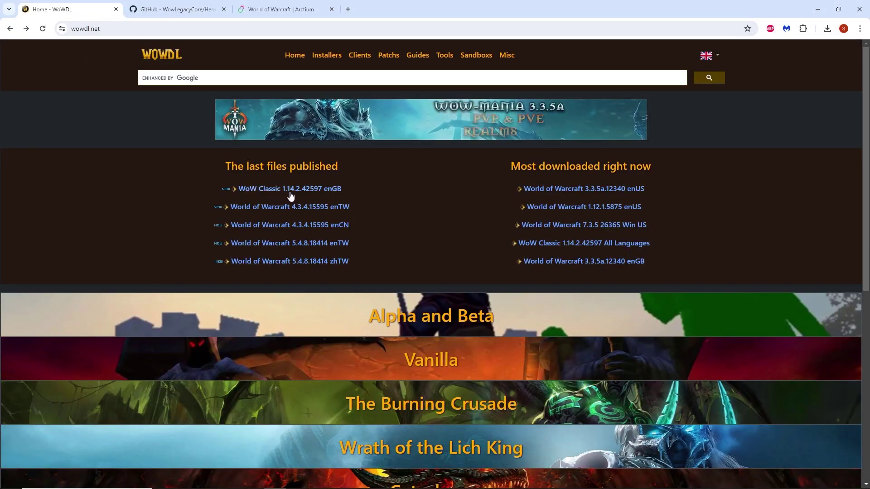
# Step: Open the WoW Classic 1.14.2.42597 enGB download page, then switch to the HermesProxy GitHub tab
pyautogui.click(313, 195)
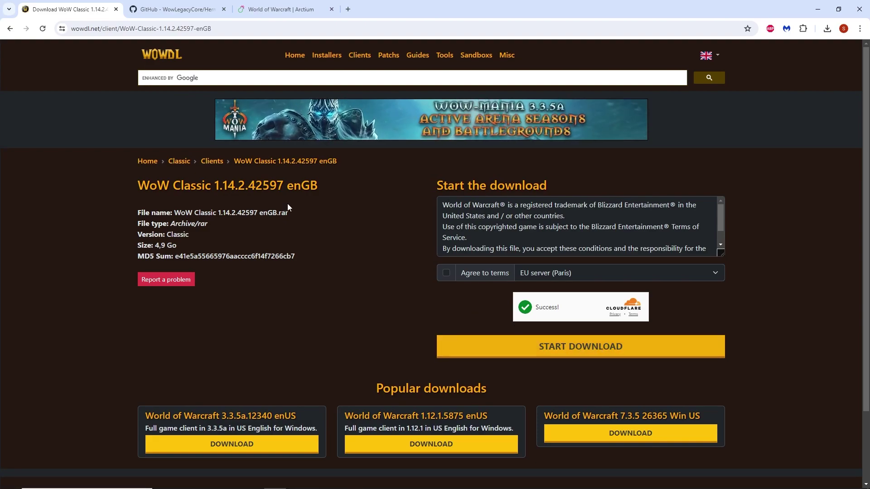
pyautogui.click(159, 9)
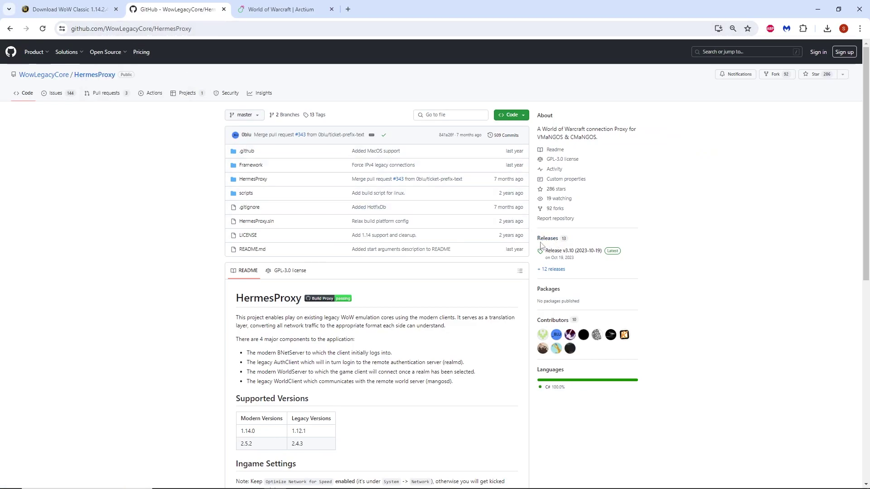
# Step: Open HermesProxy Release v3.10, then switch to the World of Warcraft | Arctium tab
pyautogui.click(558, 246)
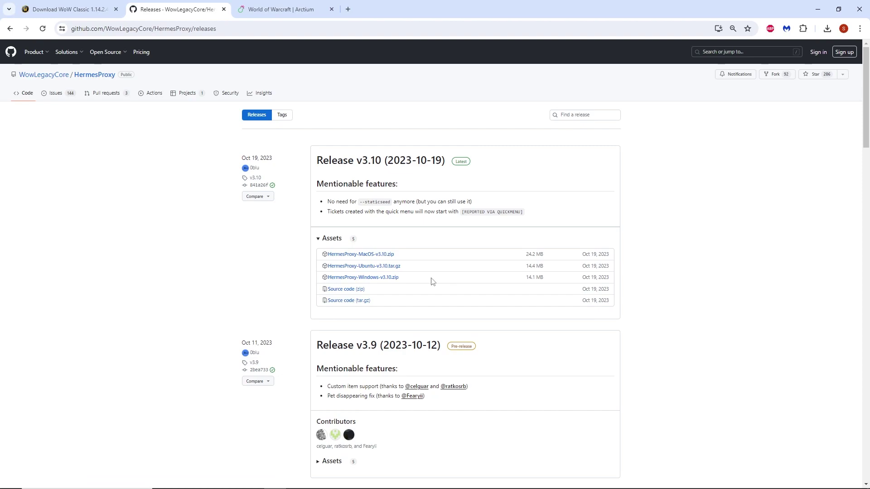
pyautogui.click(270, 7)
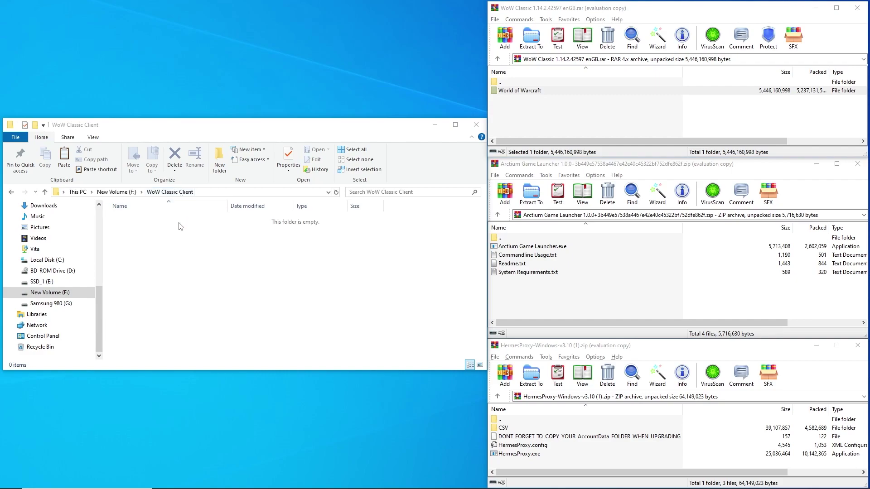
# Step: Extract the World of Warcraft folder from the WoW Classic archive into WoW Classic Client and open it
pyautogui.click(534, 115)
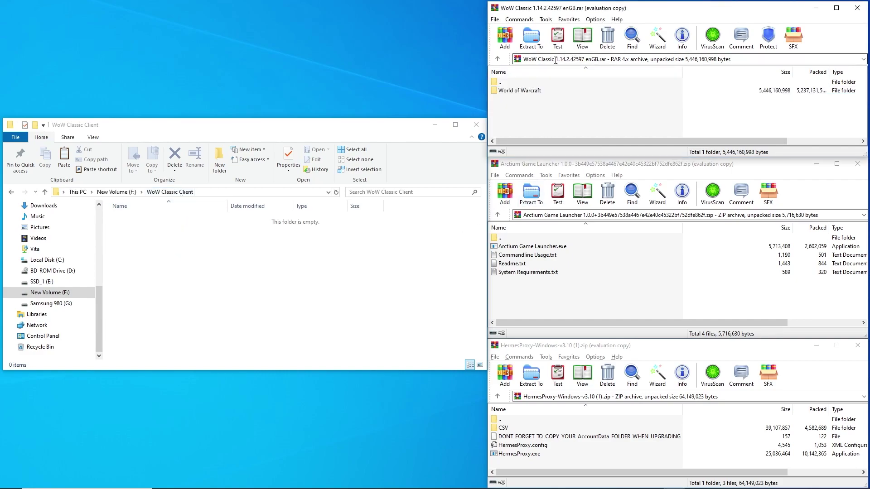
pyautogui.moveTo(519, 90); pyautogui.dragTo(425, 156)
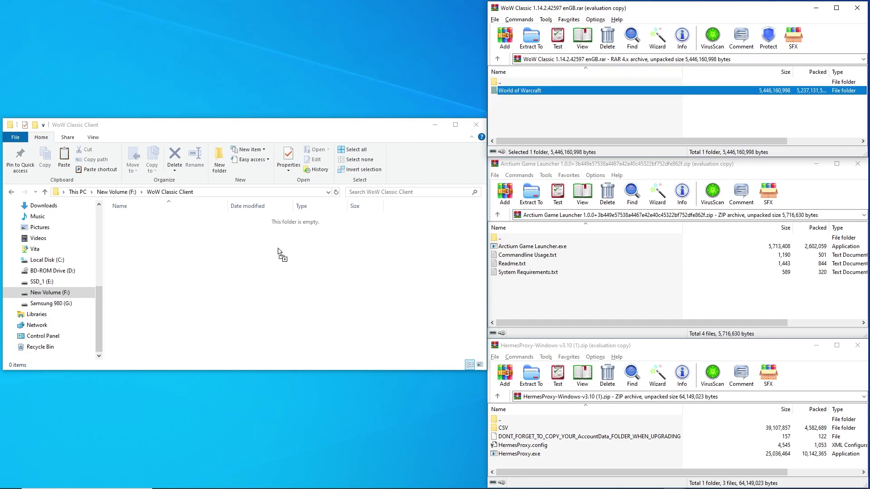
pyautogui.moveTo(278, 250); pyautogui.dragTo(243, 265)
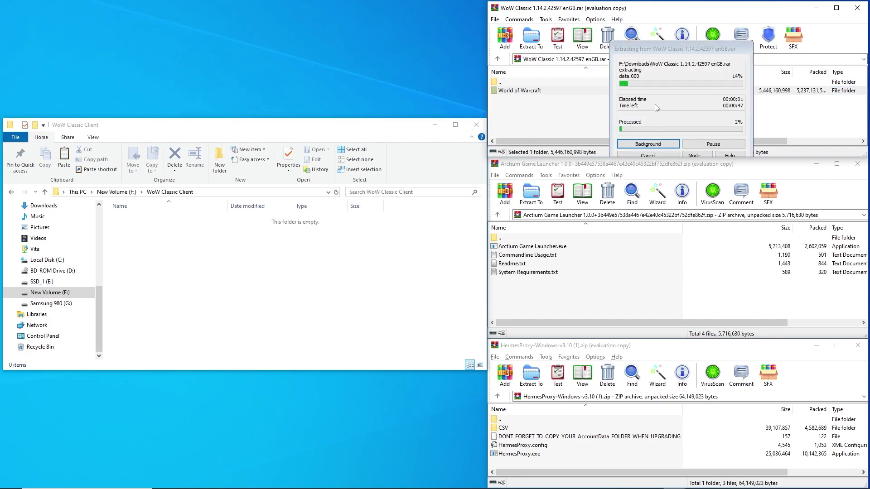
pyautogui.doubleClick(140, 219)
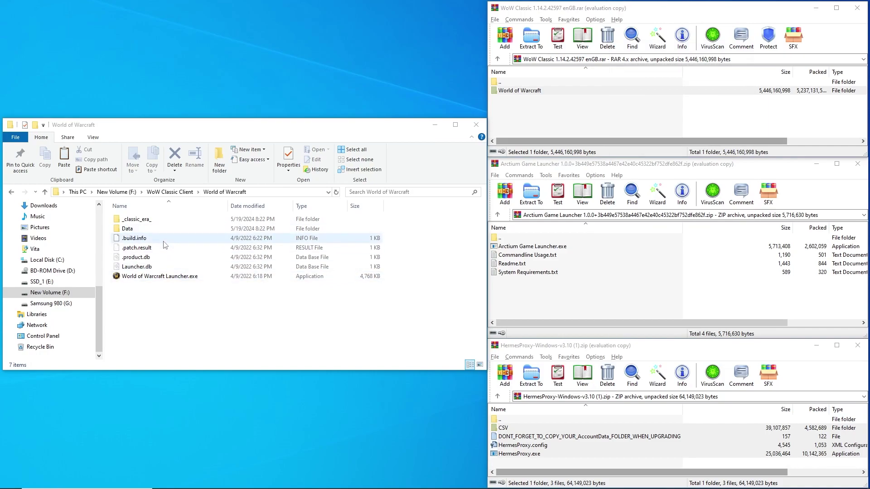
# Step: Create a new folder named Hermes inside World of Warcraft
pyautogui.rightClick(190, 300)
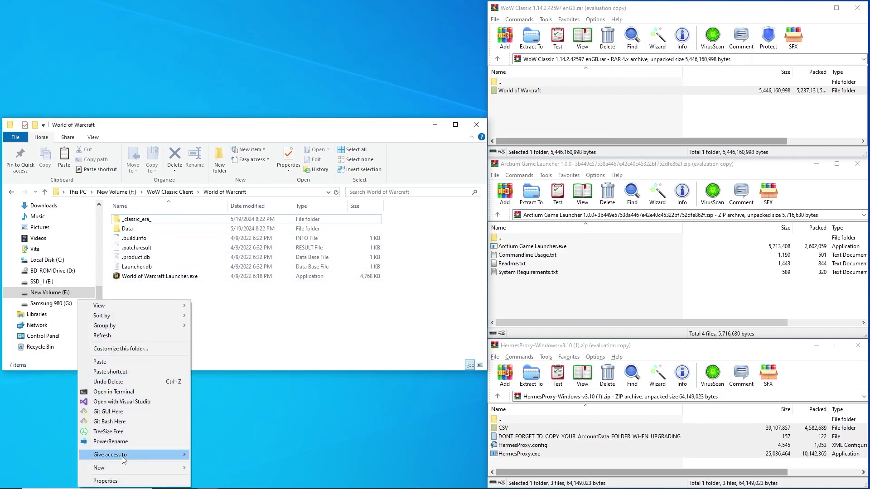
pyautogui.moveTo(107, 467)
pyautogui.click(226, 348)
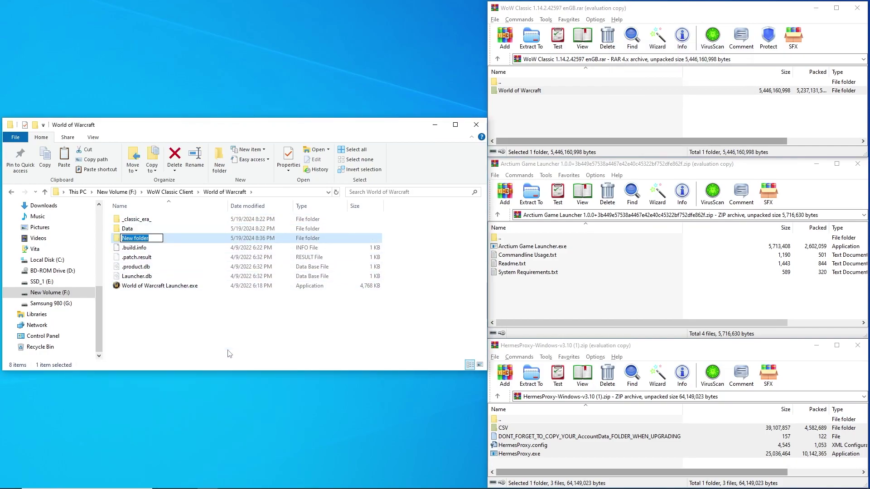
pyautogui.write('Here')
pyautogui.press('BackSpace')
pyautogui.write('mes')
pyautogui.press('Return')
# Step: Extract the HermesProxy files into Hermes and the four Arctium launcher files into World of Warcraft
pyautogui.doubleClick(254, 238)
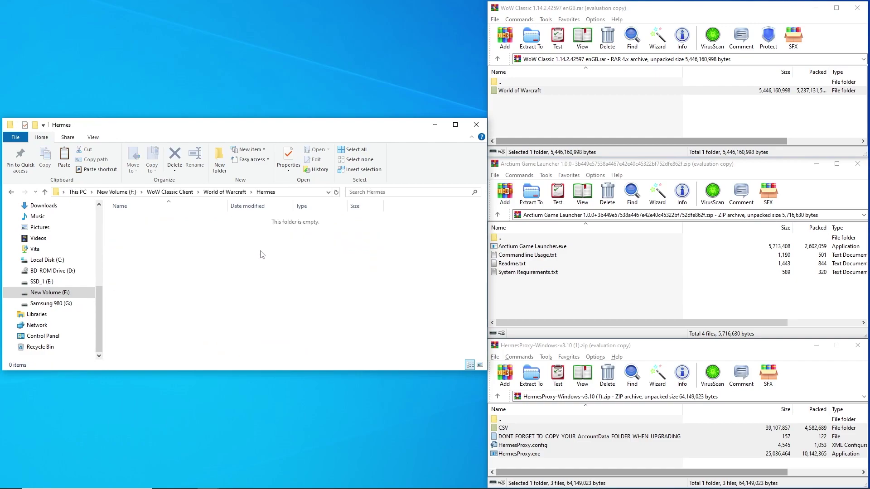
pyautogui.moveTo(531, 439); pyautogui.dragTo(438, 422)
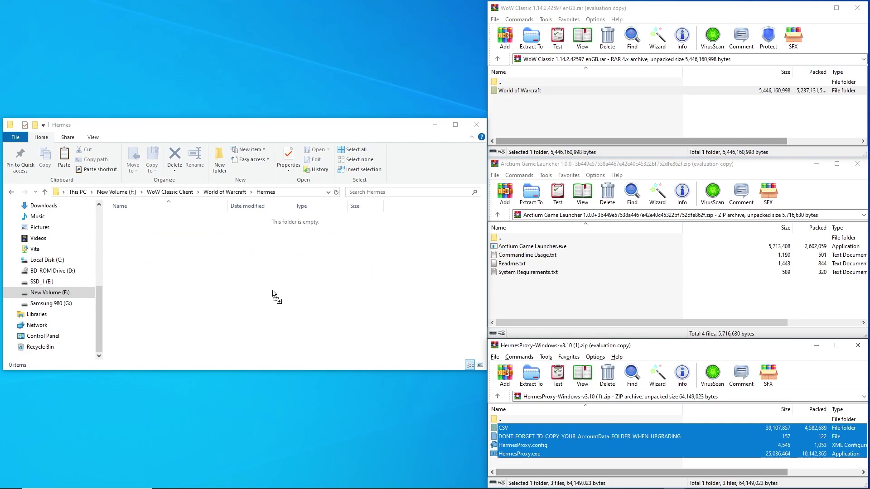
pyautogui.moveTo(273, 295); pyautogui.dragTo(268, 286)
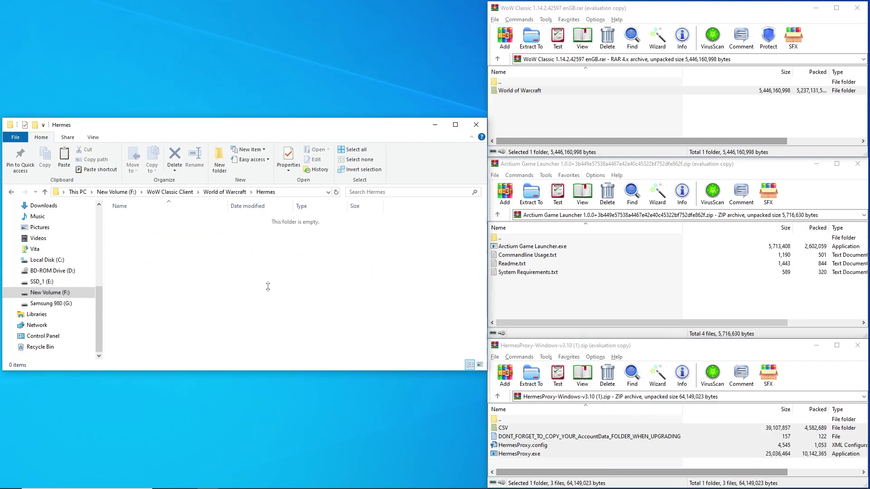
pyautogui.click(225, 192)
pyautogui.moveTo(537, 300); pyautogui.dragTo(531, 249)
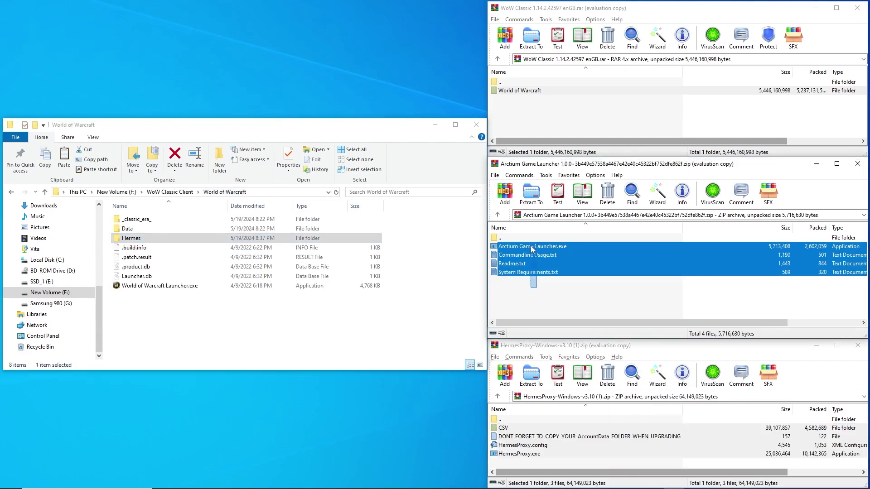
pyautogui.moveTo(342, 322); pyautogui.dragTo(340, 319)
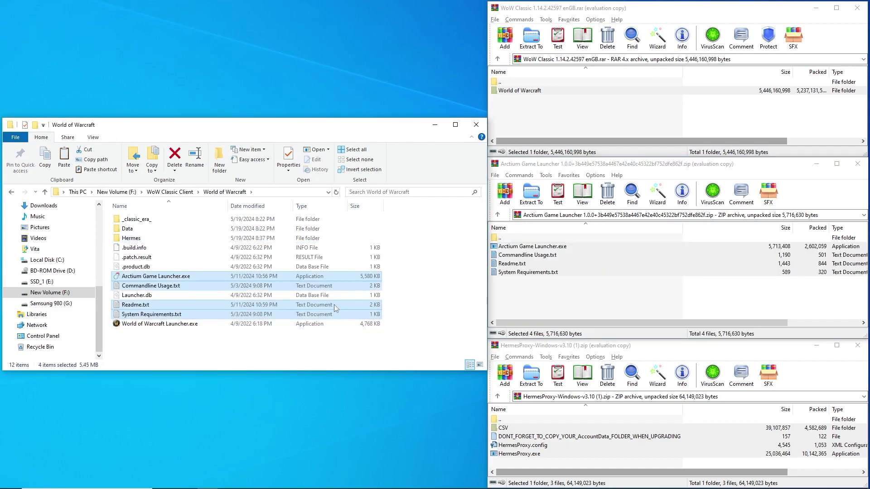
# Step: Open HermesProxy.config from the Hermes folder in Notepad
pyautogui.doubleClick(136, 237)
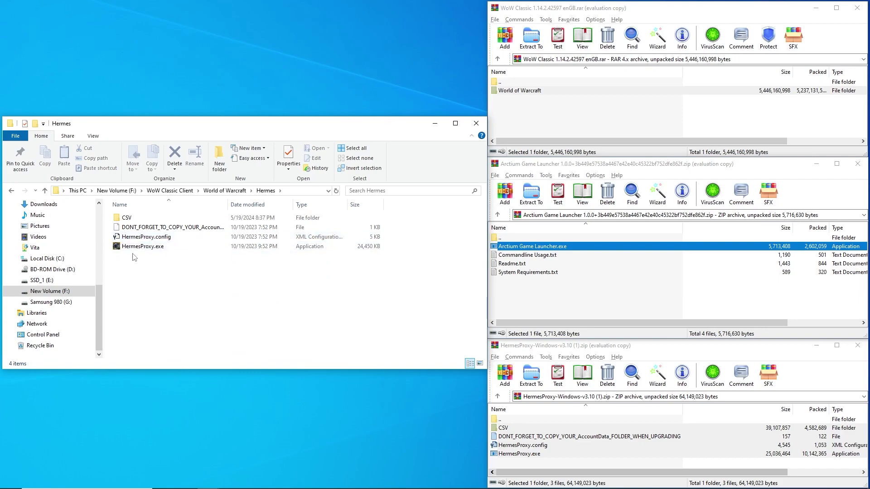
pyautogui.rightClick(151, 239)
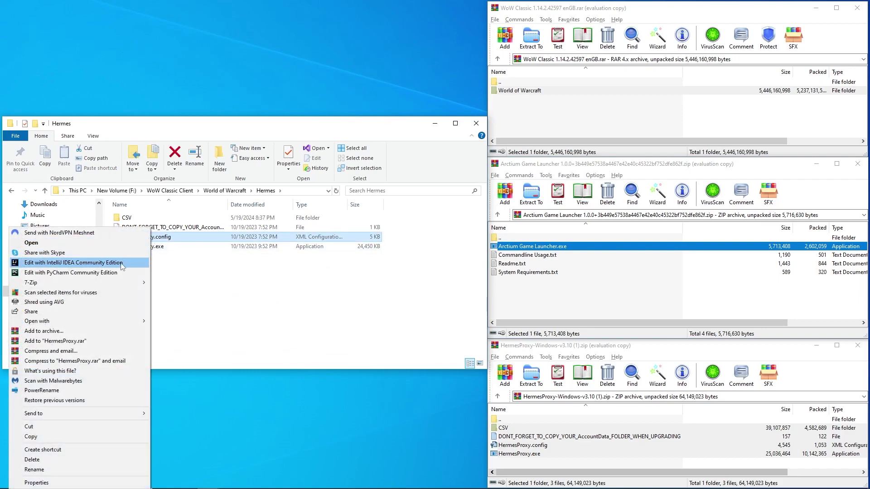
pyautogui.moveTo(40, 325)
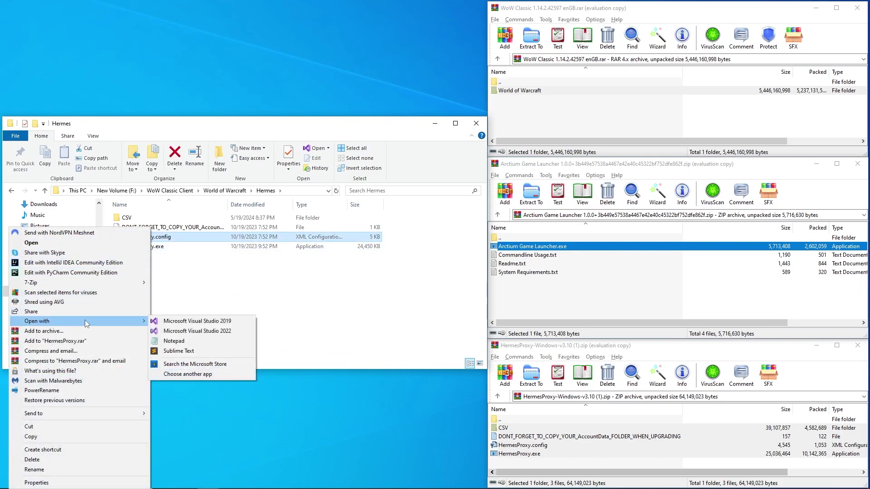
pyautogui.click(174, 341)
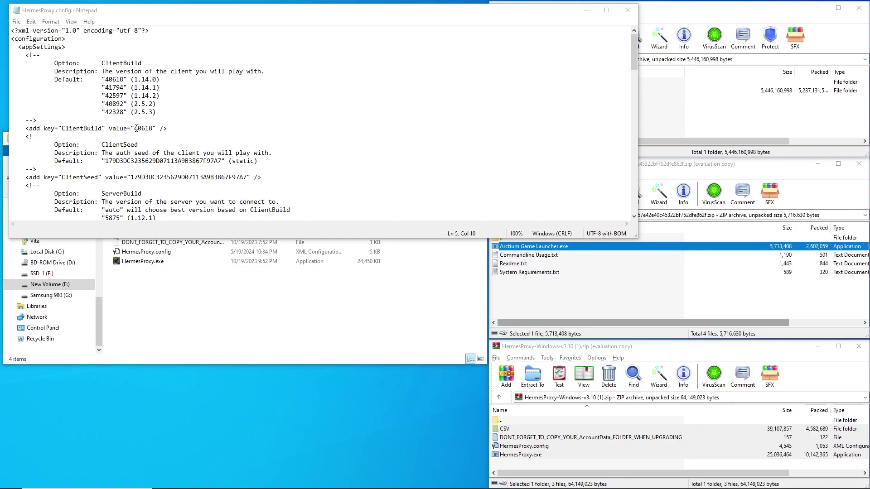
# Step: Set ClientBuild to 42597 and ServerAddress to logon.solocraft.org, then save the config
pyautogui.moveTo(135, 128); pyautogui.dragTo(145, 129)
pyautogui.write('42597')
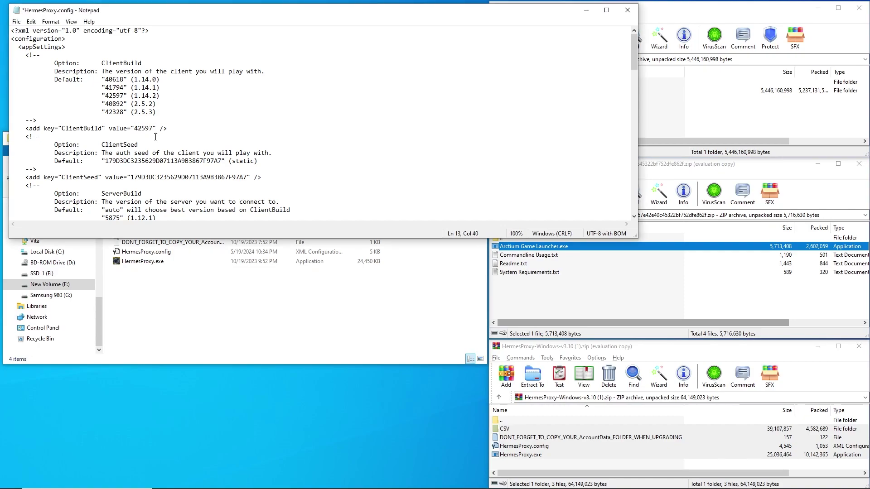
pyautogui.scroll(-5, 168, 156)
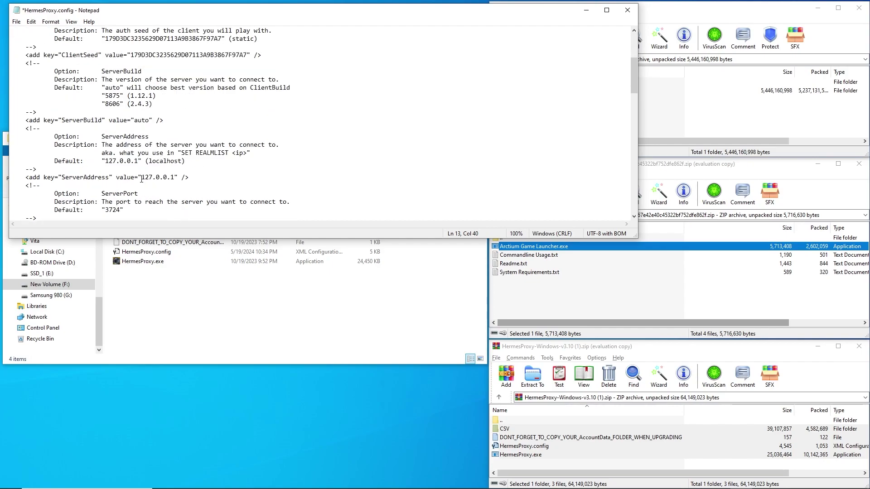
pyautogui.moveTo(141, 179); pyautogui.dragTo(164, 180)
pyautogui.write('logon')
pyautogui.hotkey('ctrl', 's')
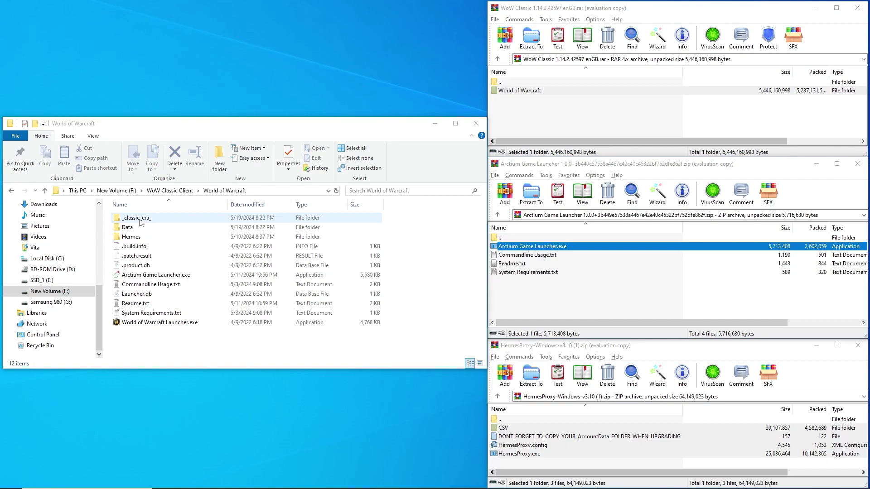
# Step: Open _classic_era_ > WTF > Config.wtf and change the portal value to 127.0.0.1
pyautogui.doubleClick(141, 220)
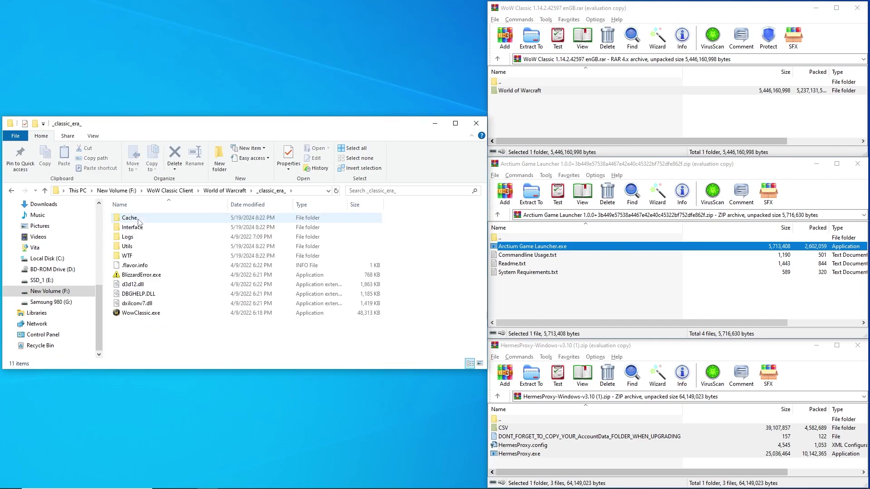
pyautogui.doubleClick(128, 256)
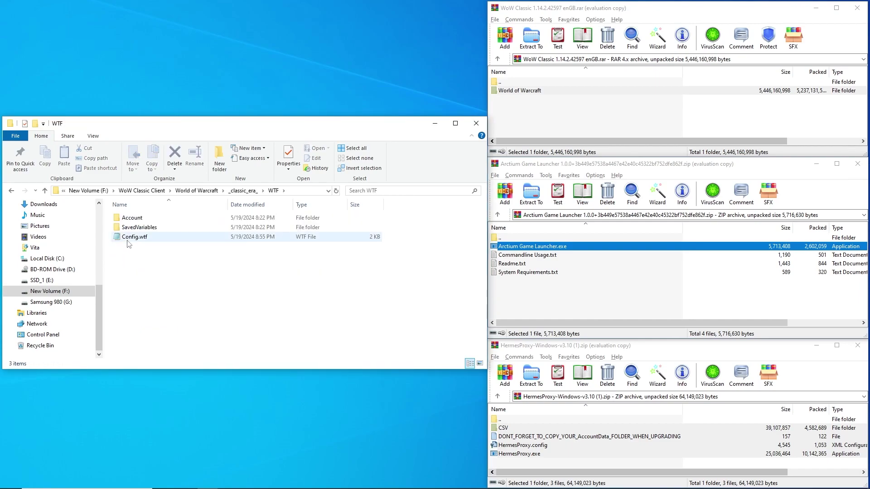
pyautogui.doubleClick(136, 237)
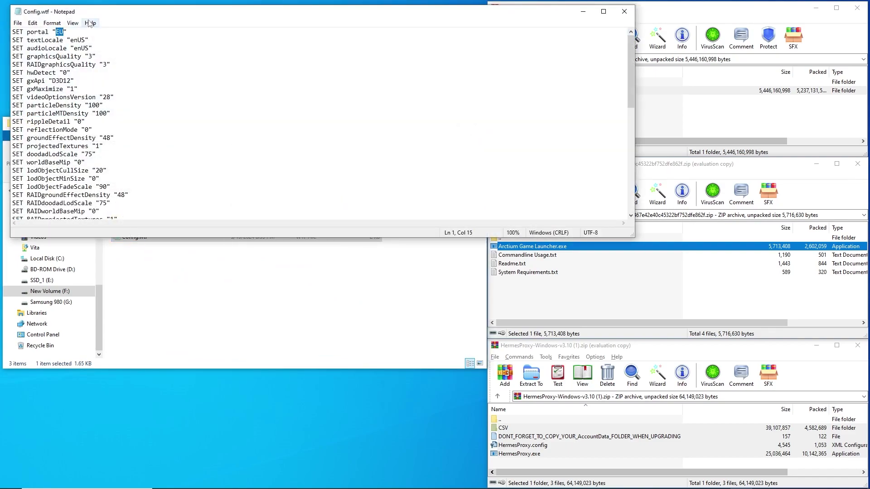
pyautogui.write('1')
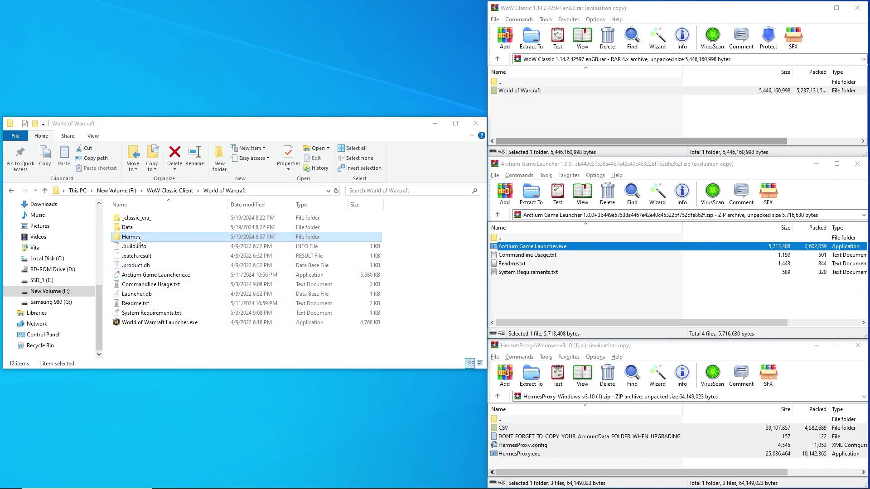
# Step: Run HermesProxy.exe, then launch Arctium Game Launcher.exe and decline its online checks
pyautogui.doubleClick(136, 237)
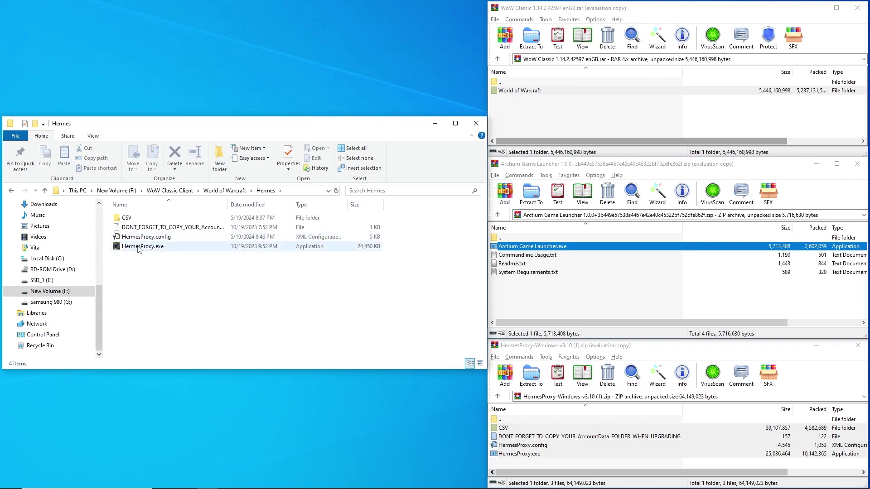
pyautogui.doubleClick(150, 246)
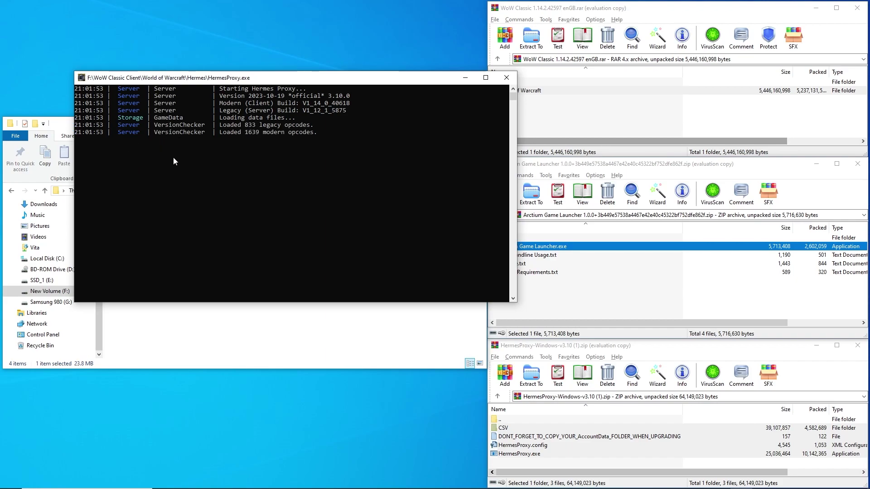
pyautogui.click(217, 304)
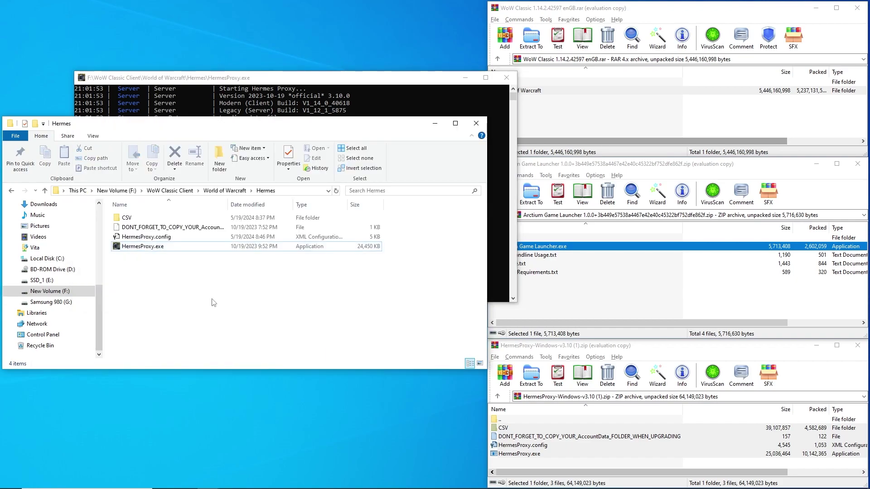
pyautogui.click(222, 191)
pyautogui.doubleClick(158, 276)
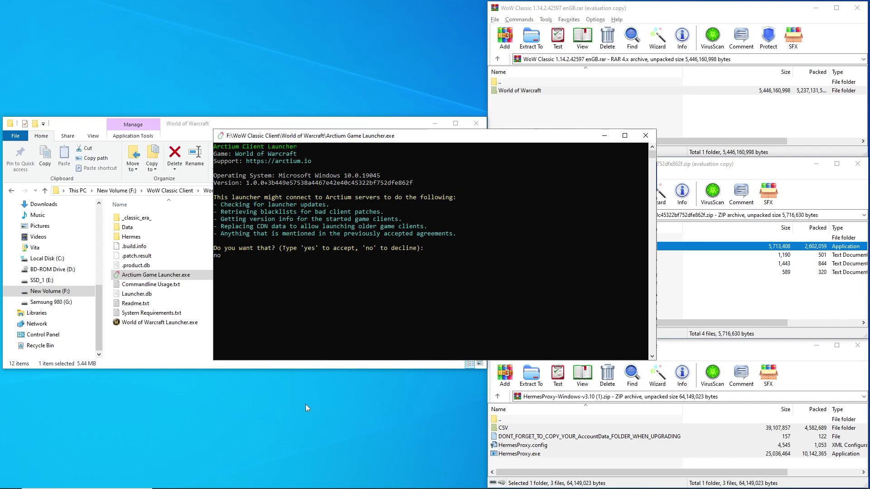
pyautogui.press('Return')
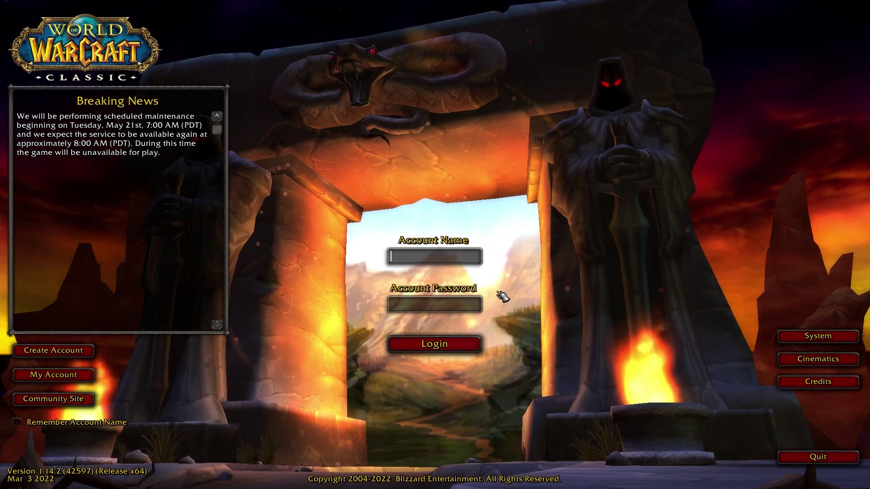
# Step: In System graphics options, set Anti-Aliasing to MSAA 8x and disable Vertical Sync
pyautogui.press('BackSpace')
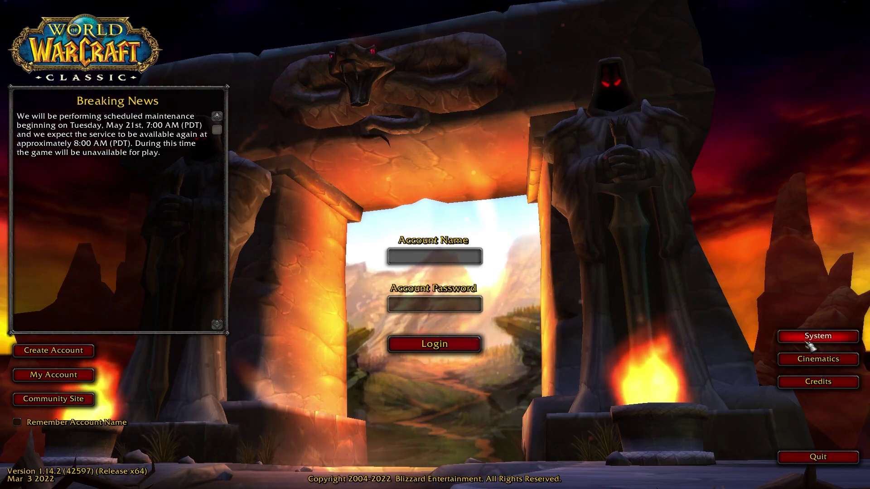
pyautogui.click(823, 336)
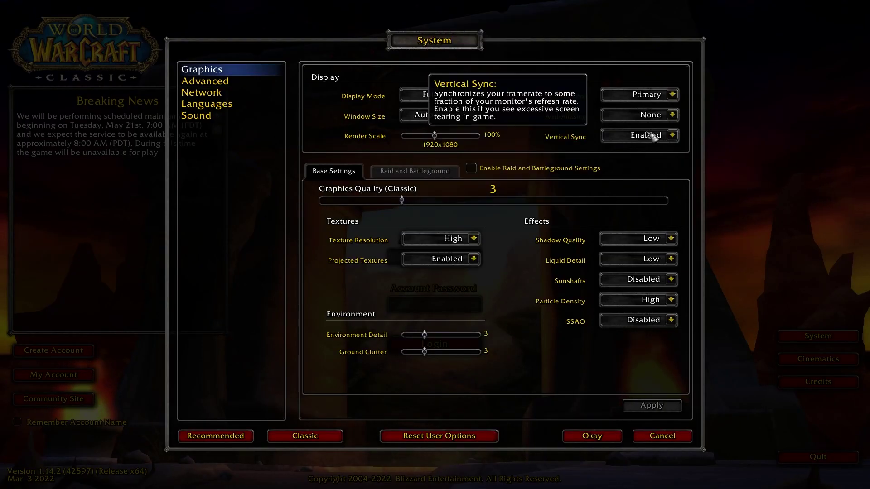
pyautogui.click(673, 116)
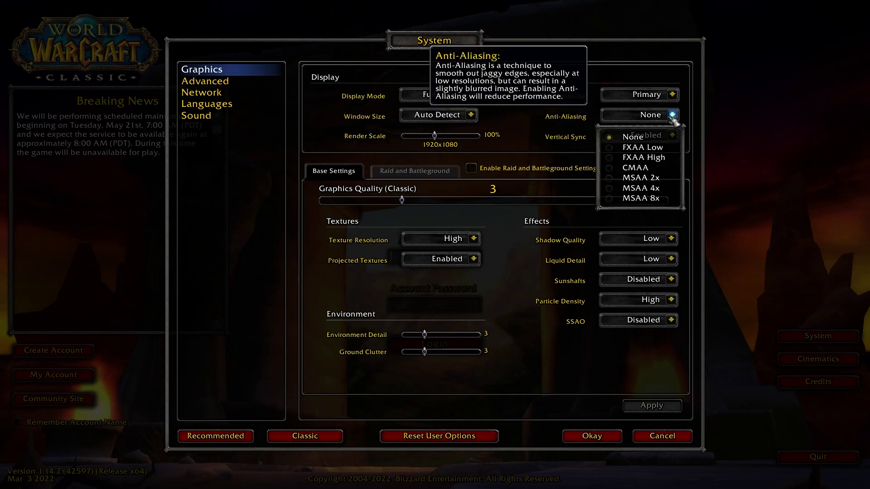
pyautogui.click(641, 198)
pyautogui.click(671, 135)
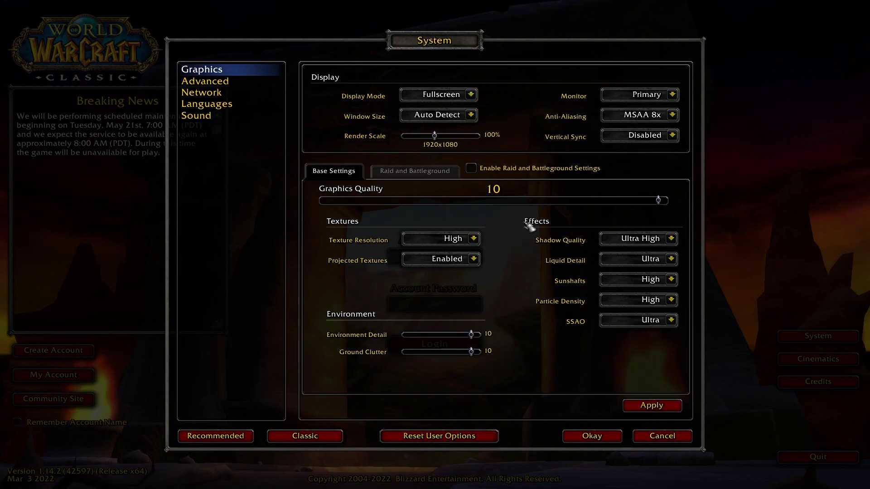
# Step: In Advanced, set frame rate caps to 166, Ray Traced Shadows High, Post-Process AA CMAA, and apply
pyautogui.click(205, 81)
pyautogui.click(636, 96)
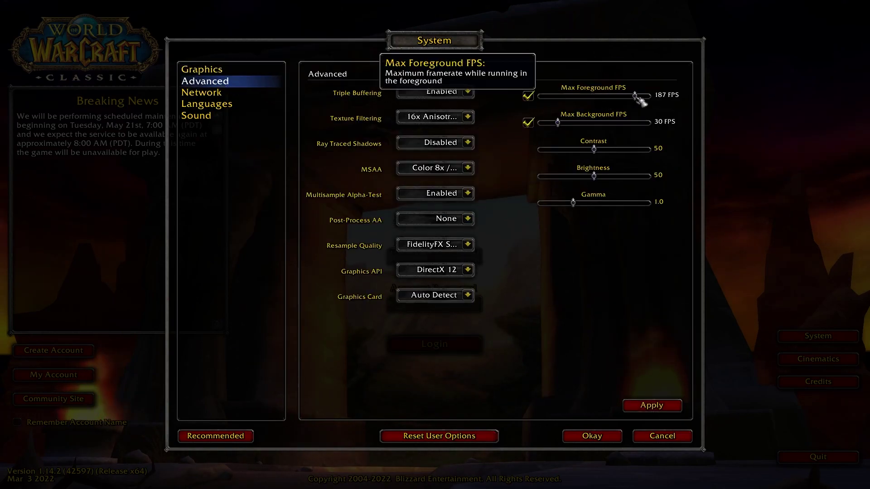
pyautogui.click(625, 122)
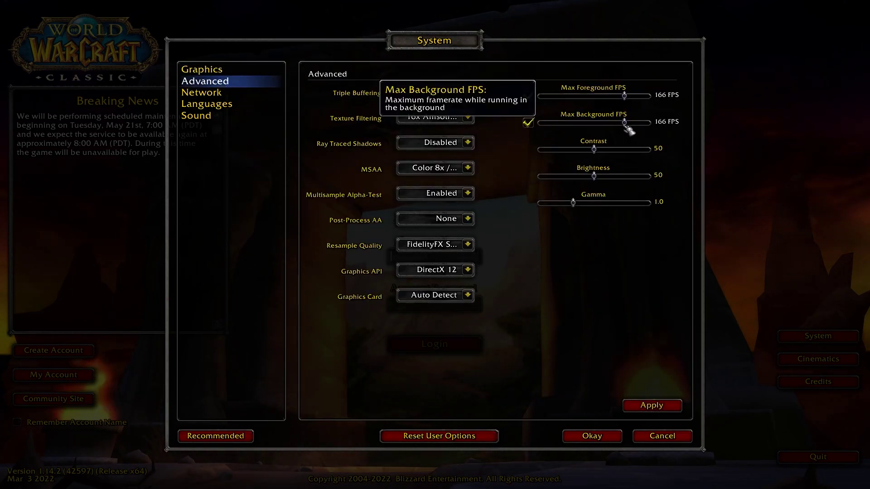
pyautogui.click(466, 142)
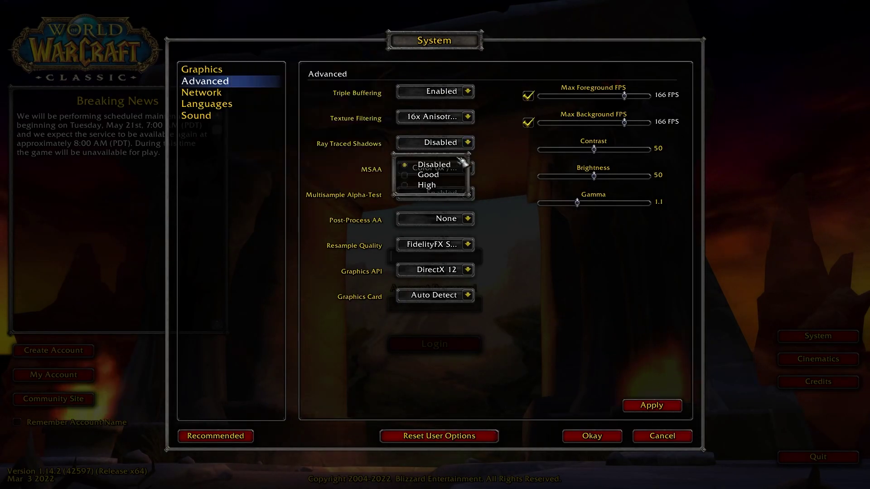
pyautogui.click(423, 188)
pyautogui.click(466, 220)
pyautogui.click(458, 273)
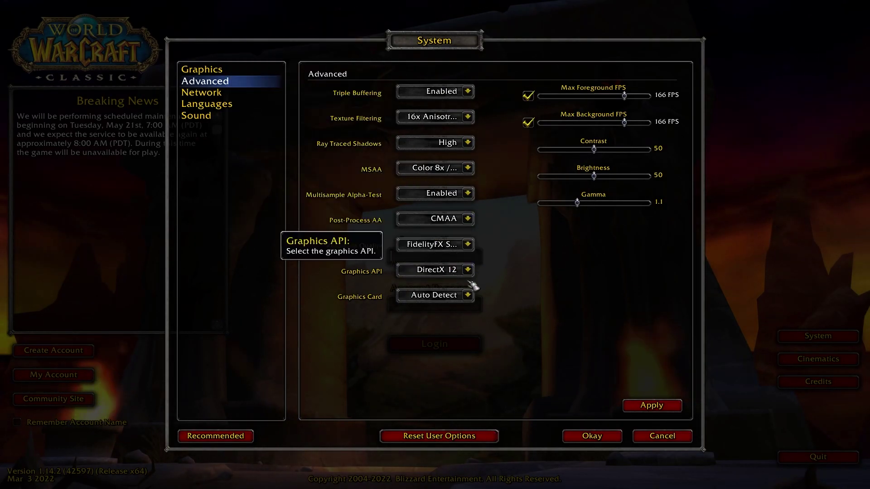
pyautogui.click(652, 405)
pyautogui.click(227, 93)
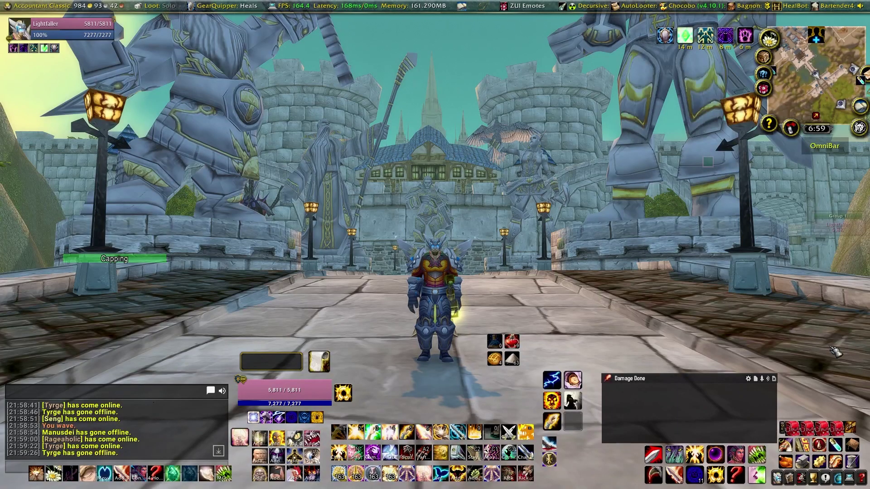
# Step: Send /wave in chat and start typing /dance
pyautogui.write('/')
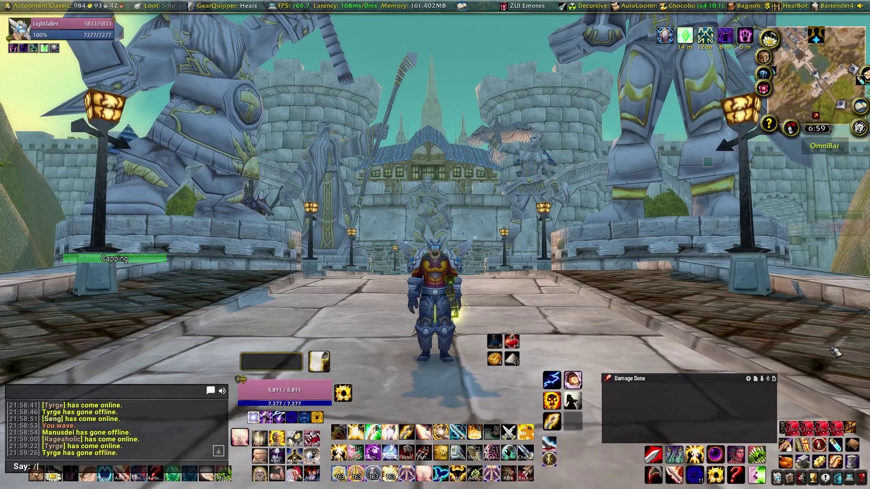
pyautogui.write('wave')
pyautogui.press('Return')
pyautogui.write('/dance')
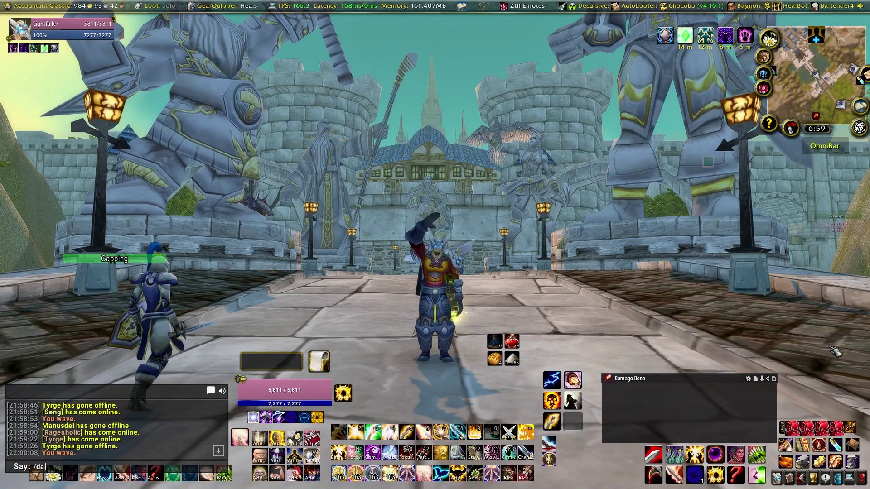